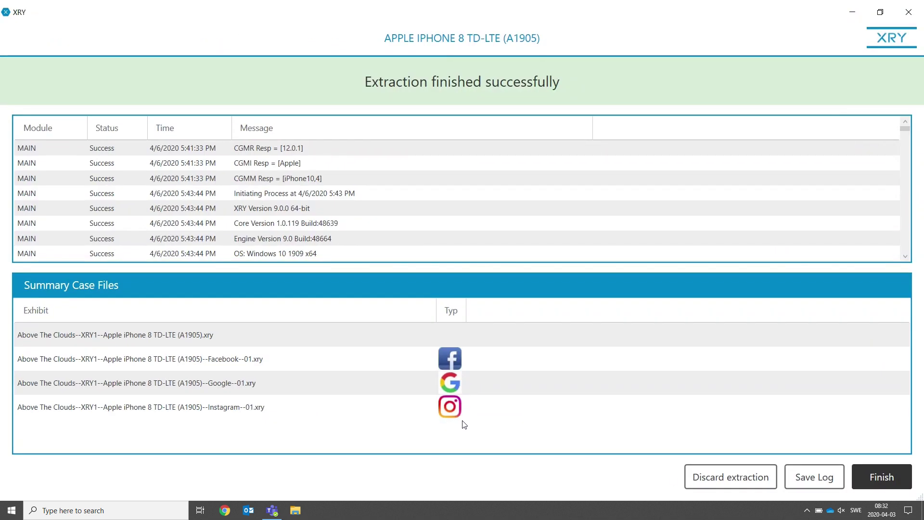
- Finish the completed extraction and narrow the Exhibit column in the case overview
click(877, 478)
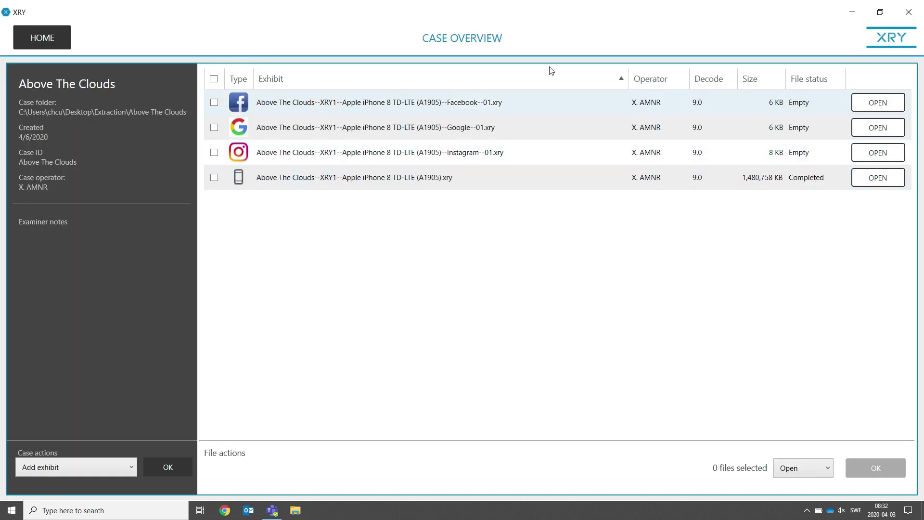
drag(629, 80, 554, 85)
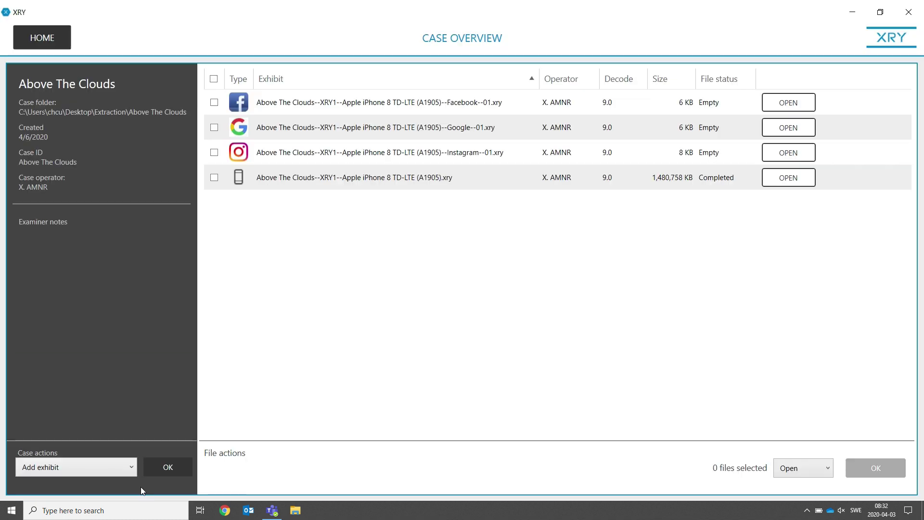
- Open the case folder location, widen the file name column, select the Facebook, Google and Instagram XRY files, and close the folder
click(130, 463)
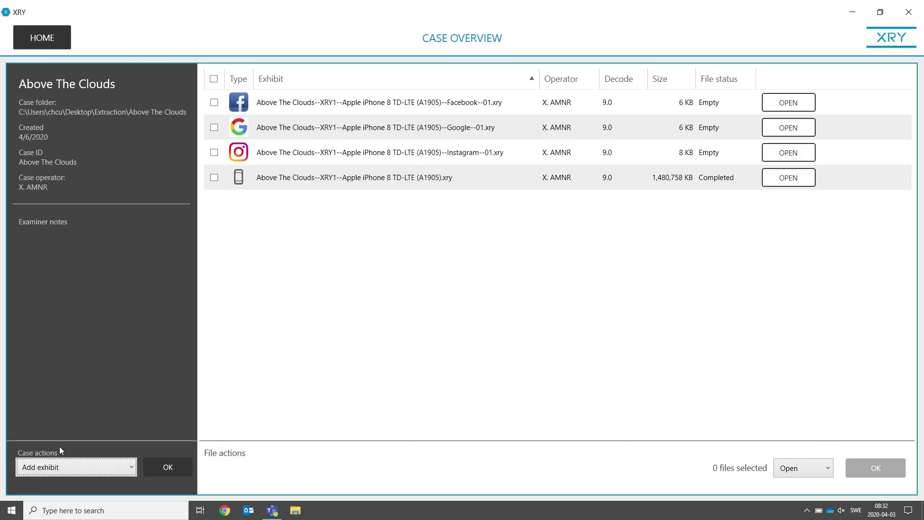
click(193, 481)
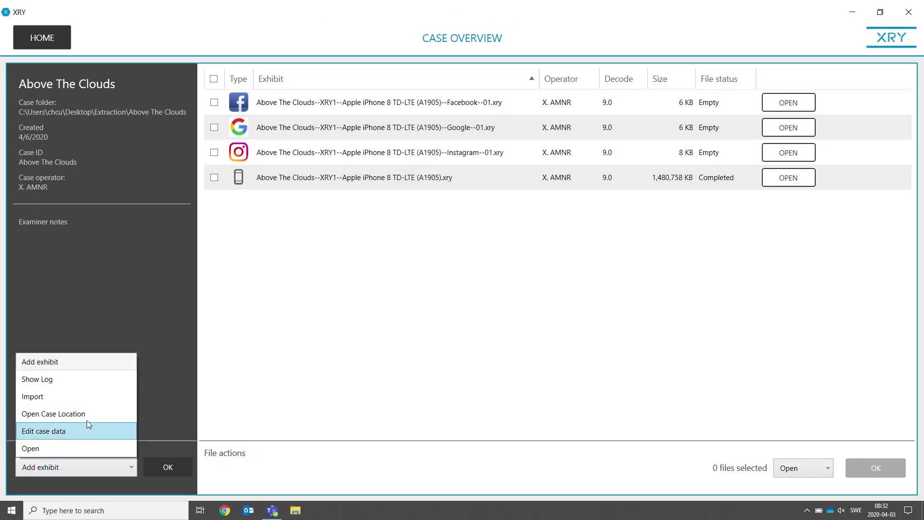
click(87, 414)
click(169, 467)
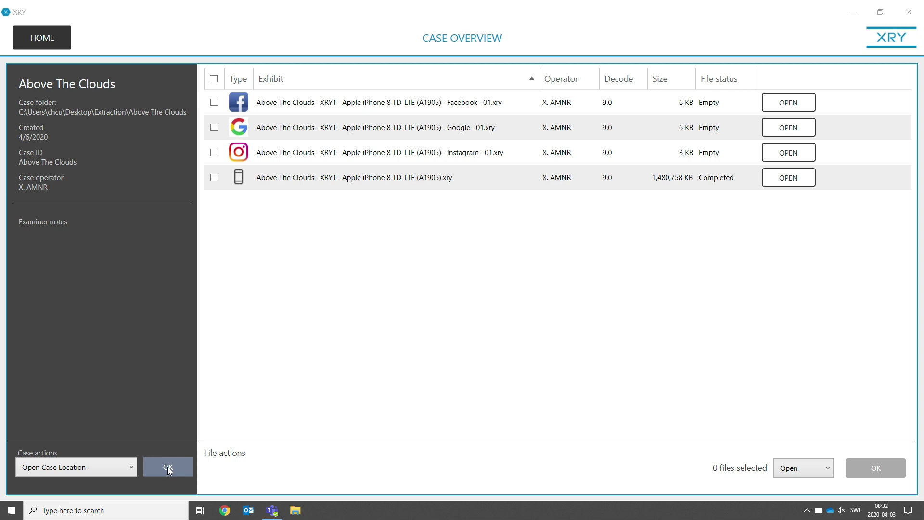
drag(480, 149, 614, 161)
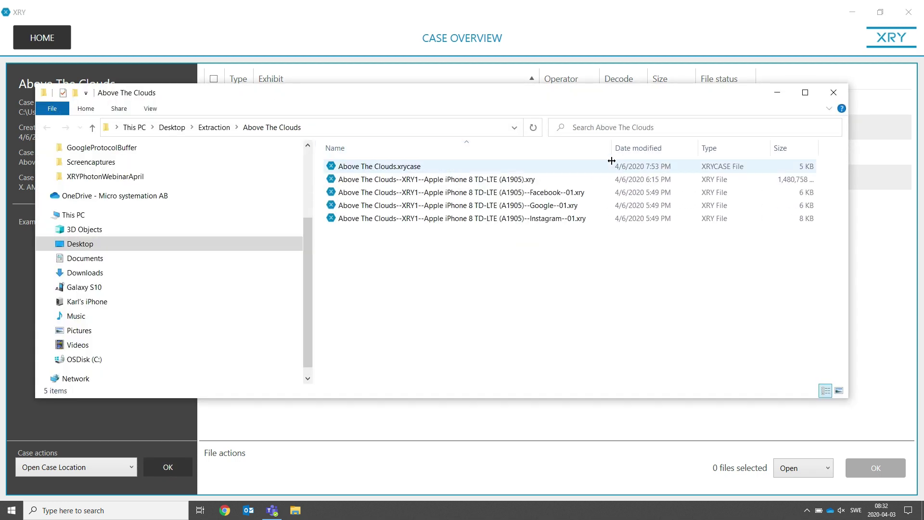
click(524, 195)
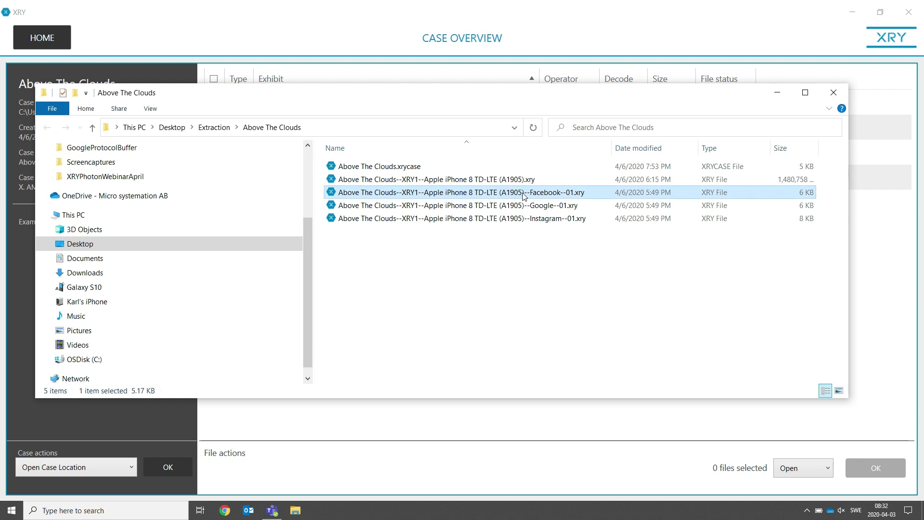
shift+click(522, 220)
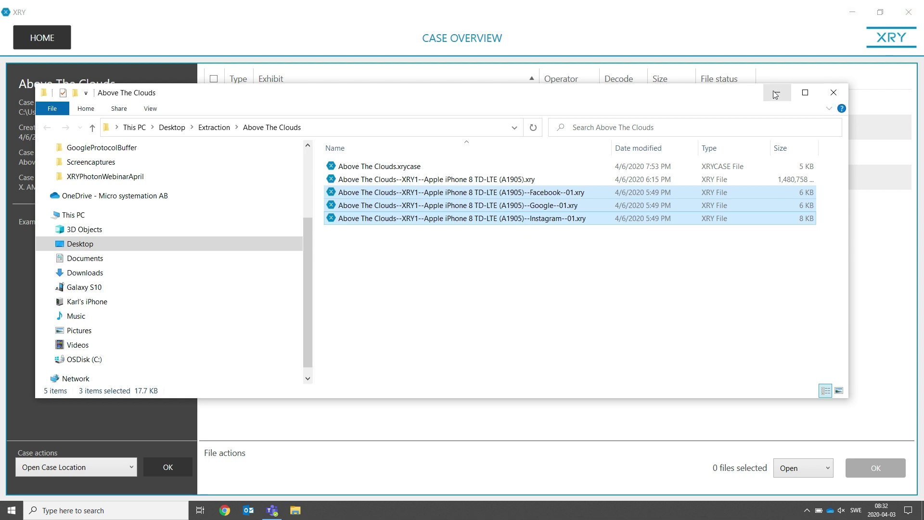
click(835, 93)
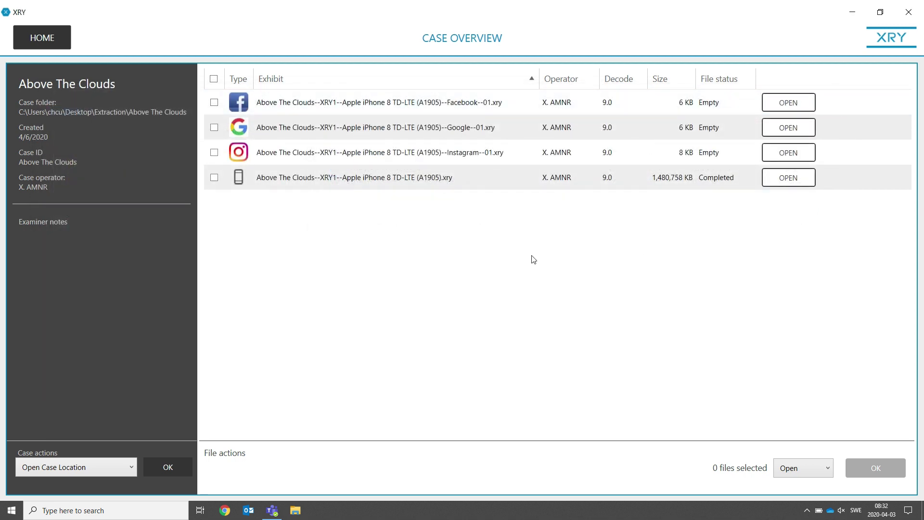
- Run the Download file action on the Facebook exhibit only
click(214, 102)
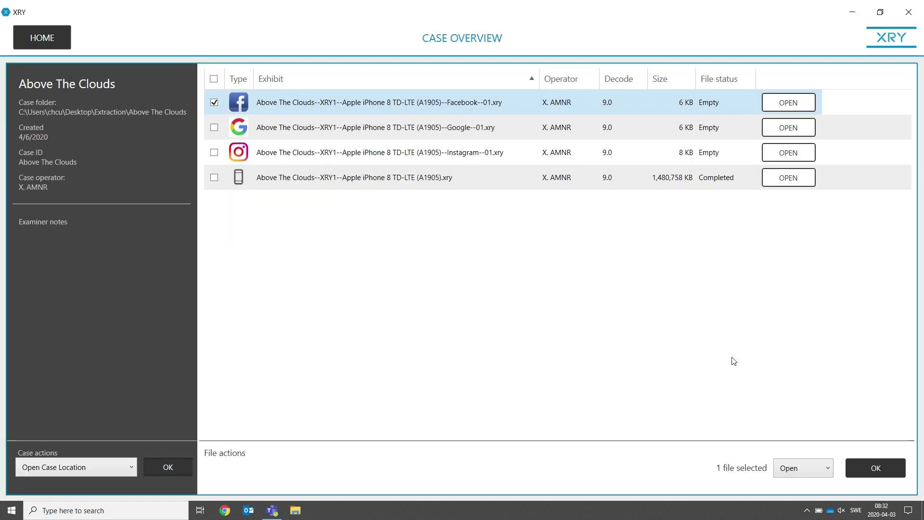
click(826, 465)
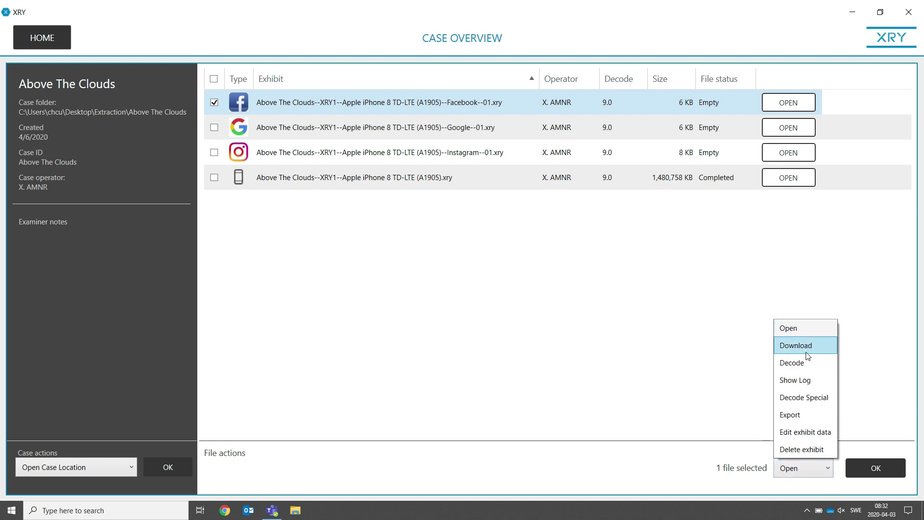
click(807, 346)
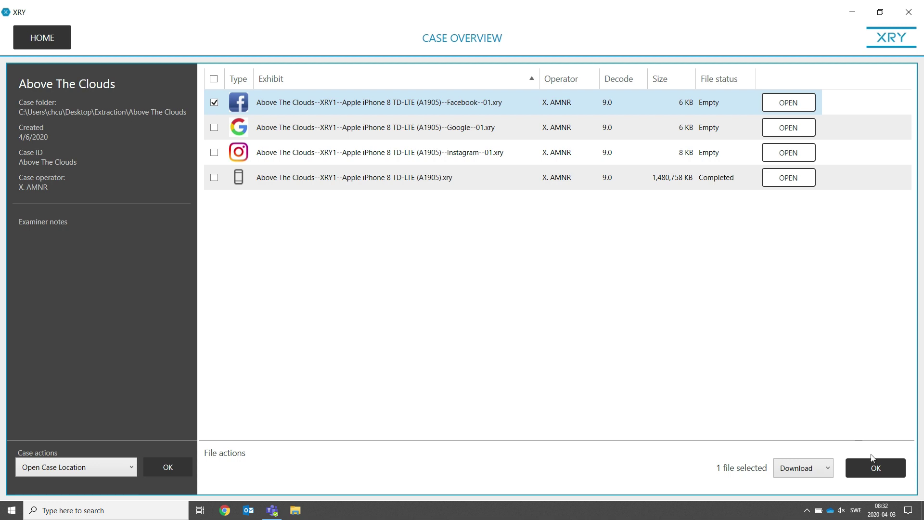
click(882, 467)
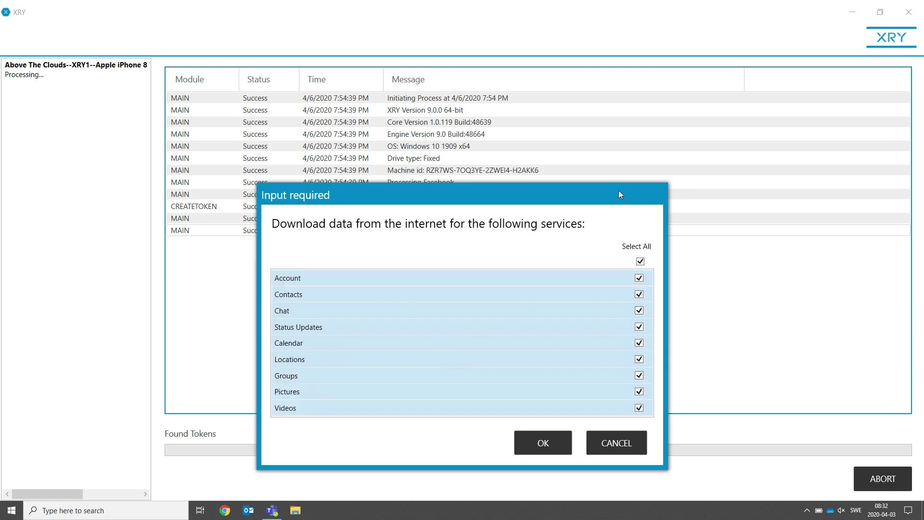
- Limit the Facebook download to the Account, Contacts and Chat services
drag(579, 196, 596, 109)
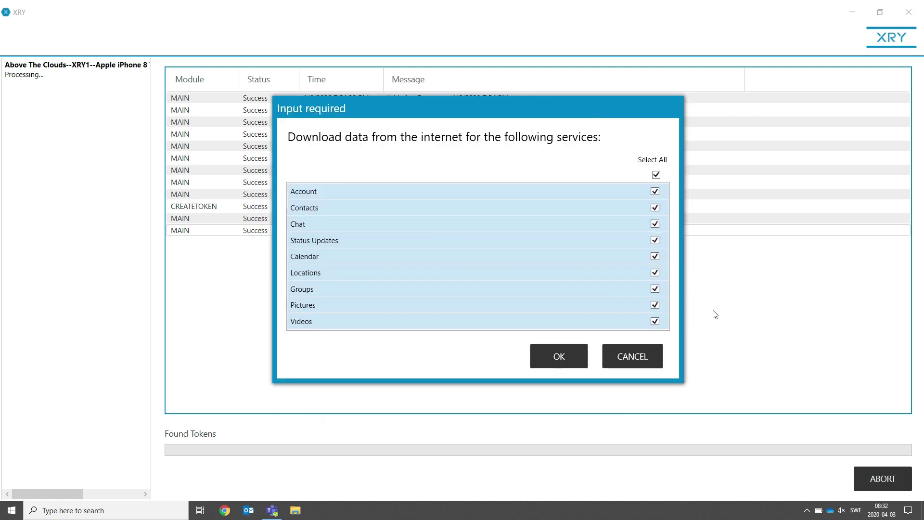
click(656, 176)
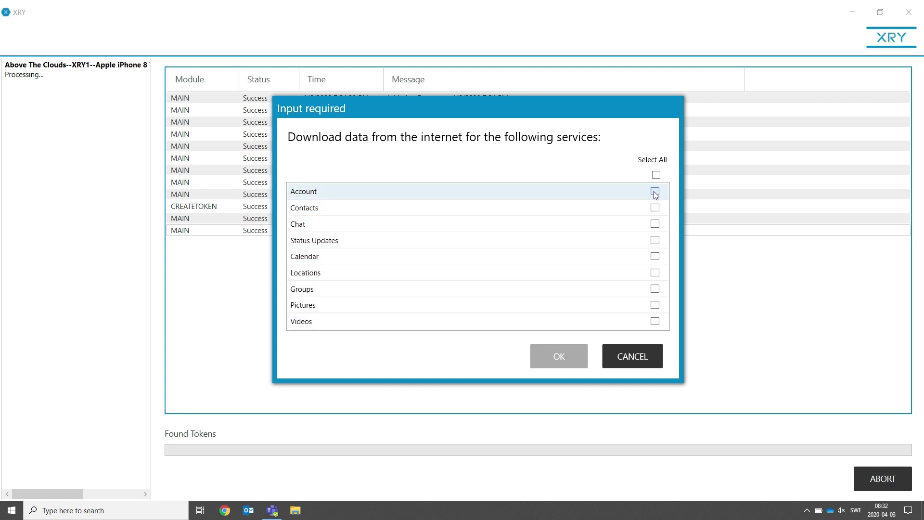
click(655, 192)
click(655, 208)
click(655, 224)
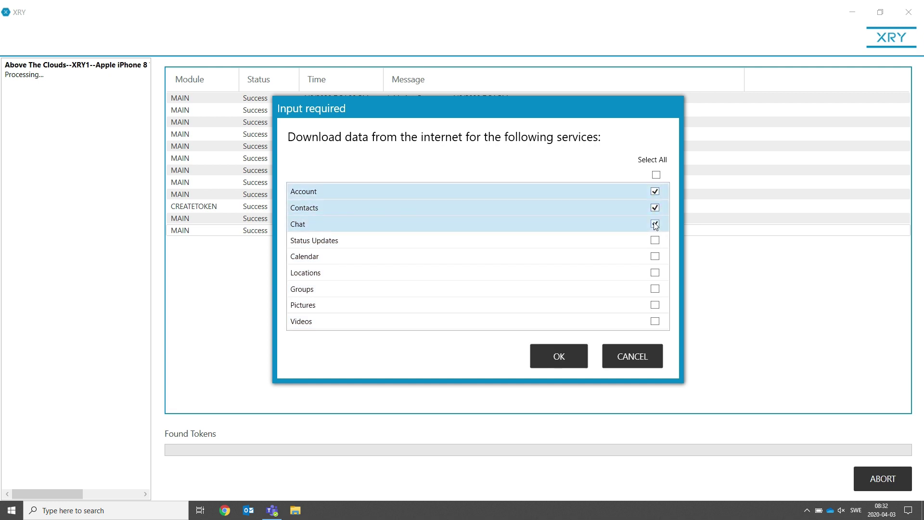
- Include all services in the Facebook download and confirm the selection
click(657, 175)
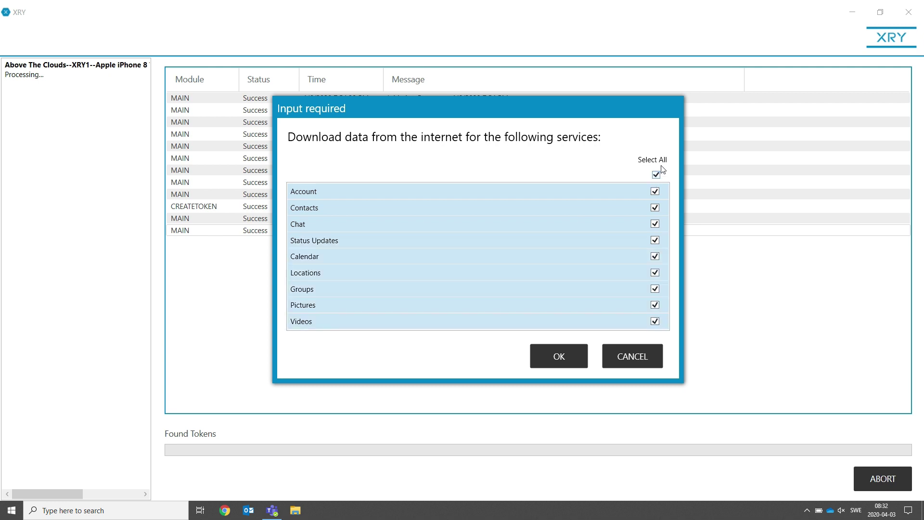
click(560, 357)
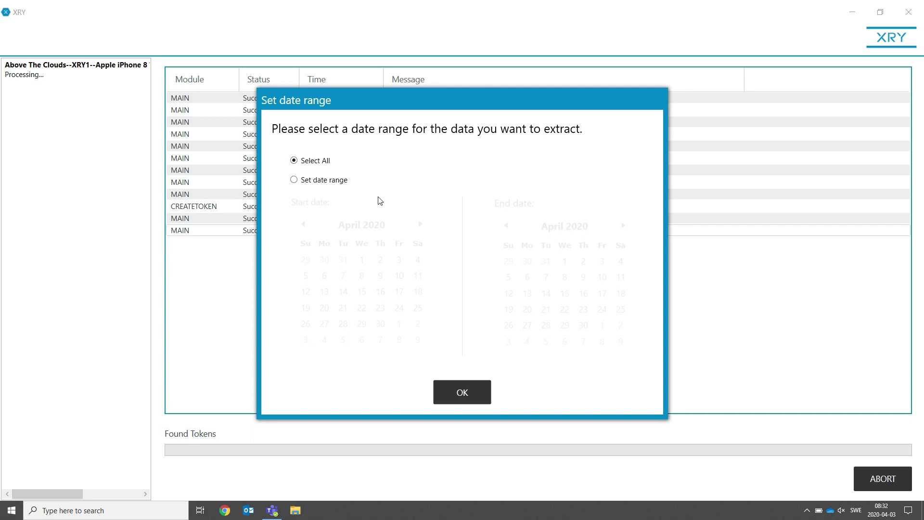
- Try a custom date range for the Facebook data and browse the start date calendar by year
click(293, 180)
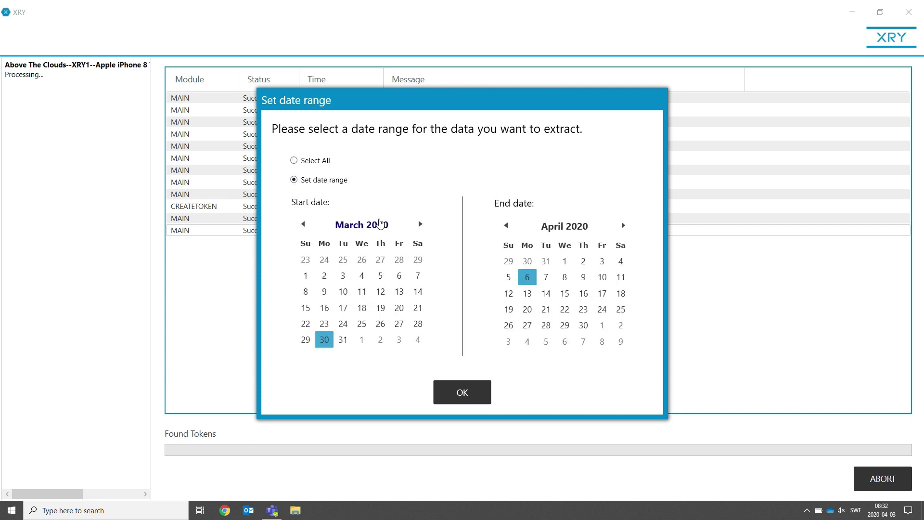
click(381, 226)
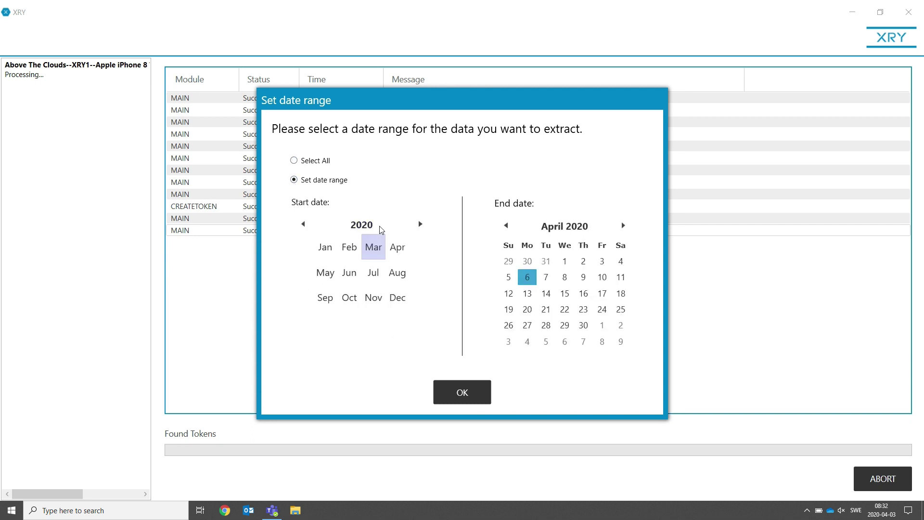
click(303, 225)
click(421, 225)
- Set the Facebook extraction to cover all dates and confirm it
click(294, 161)
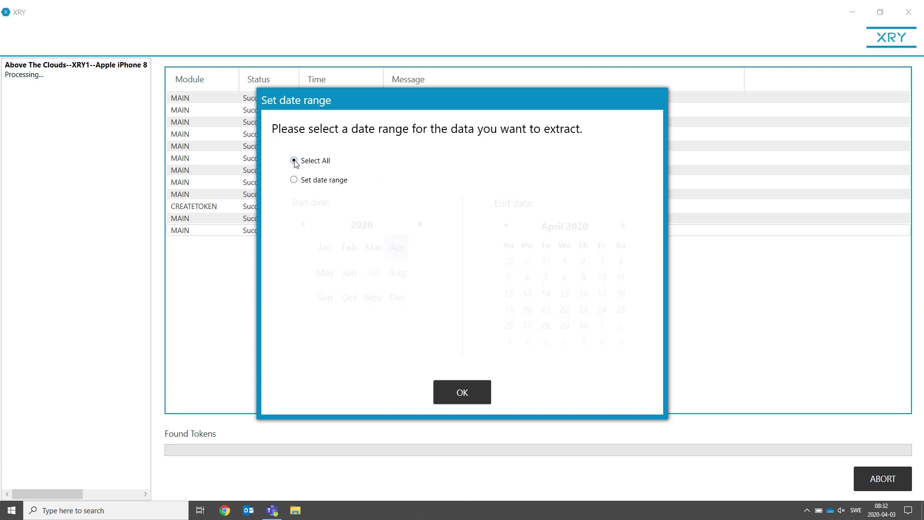
click(460, 391)
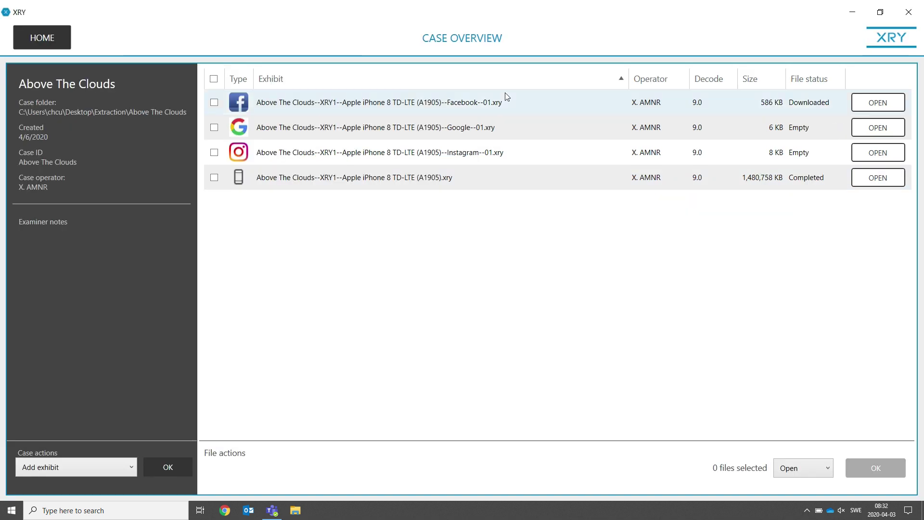
- Open the case folder location to check the exhibit files after the Facebook download
click(125, 468)
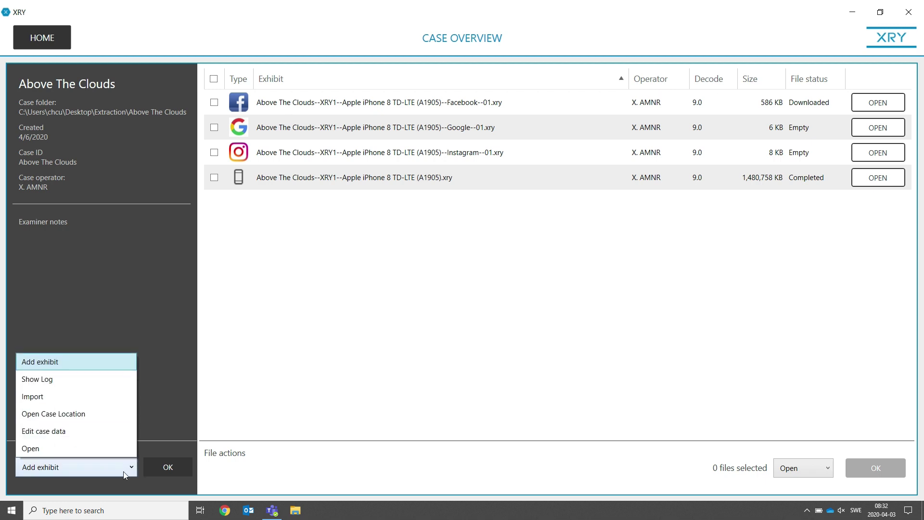
click(108, 412)
click(160, 464)
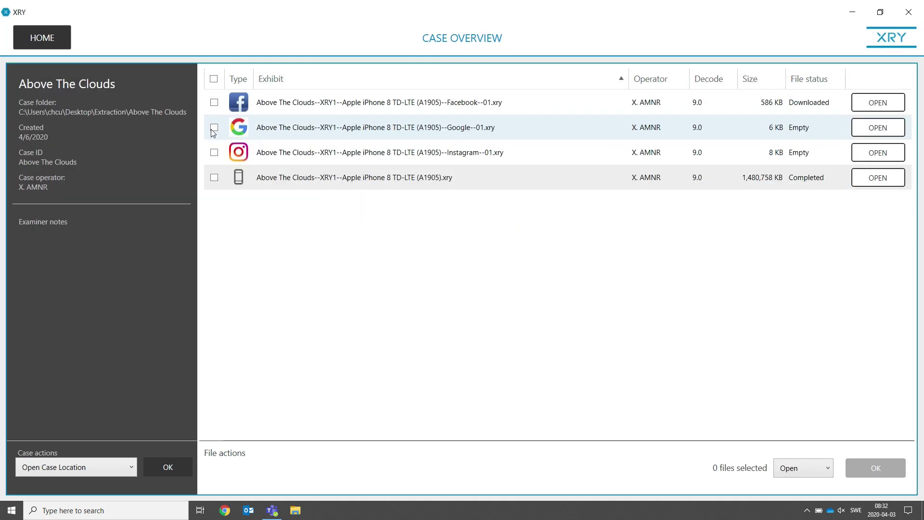
- Run the Download file action on the Google exhibit only
click(215, 127)
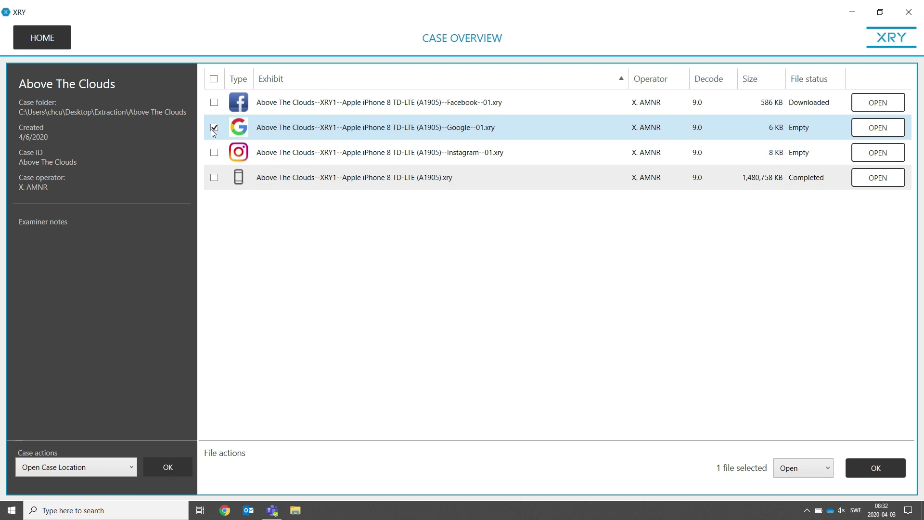
click(825, 471)
click(808, 349)
click(876, 468)
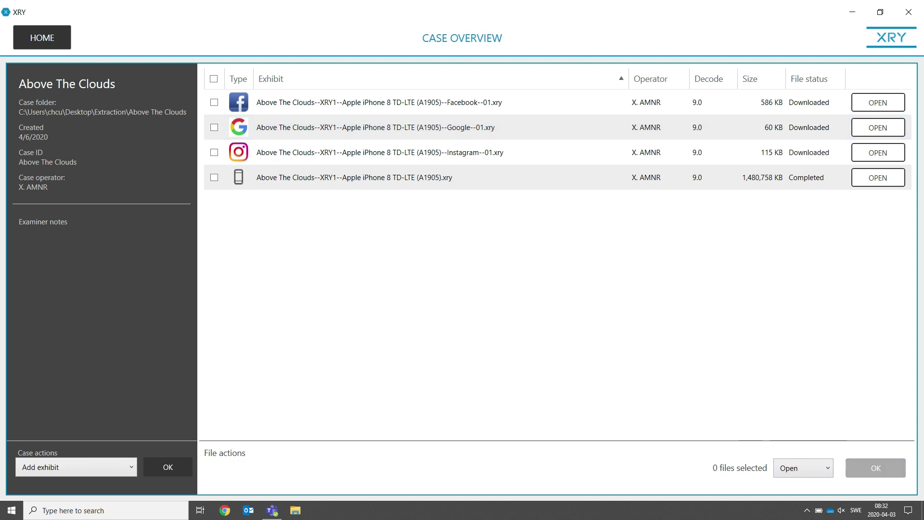
- Open the case folder location and open Above The Clouds.xrycase from there in XAMN 5.0.0
click(127, 468)
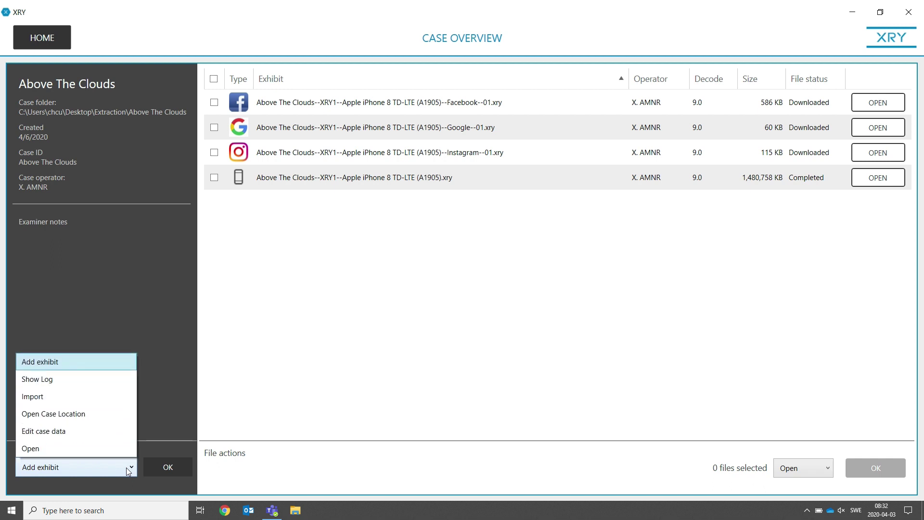
click(97, 413)
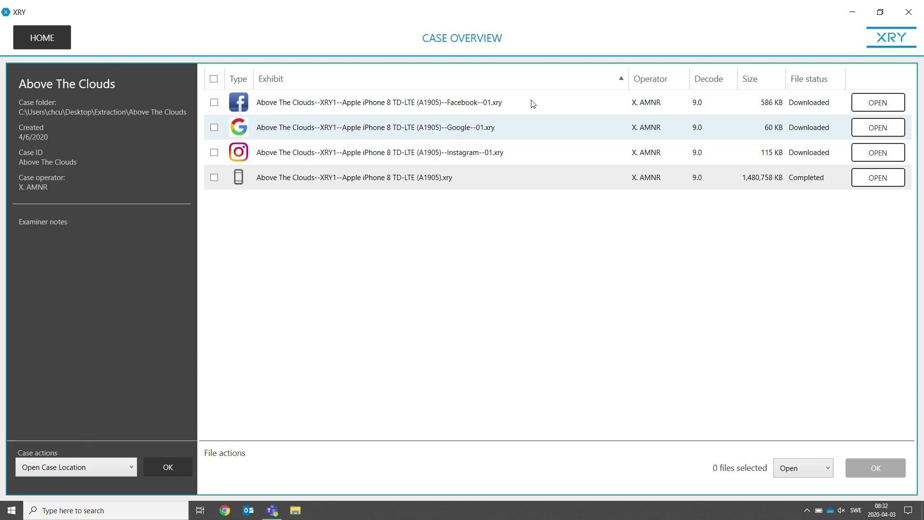
click(170, 466)
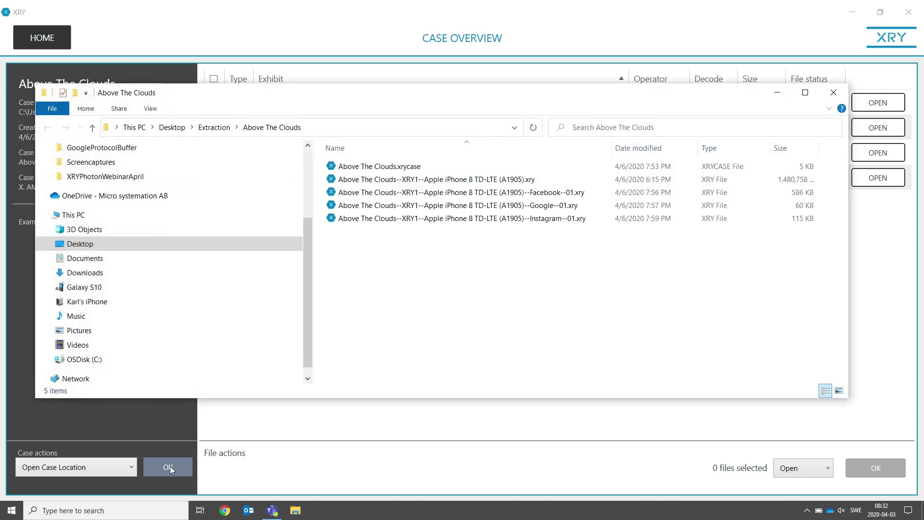
double_click(389, 167)
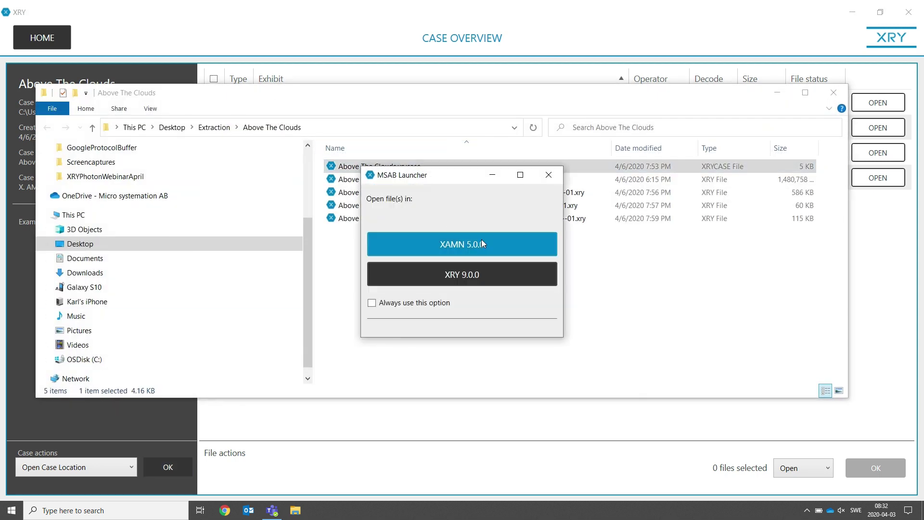
click(491, 245)
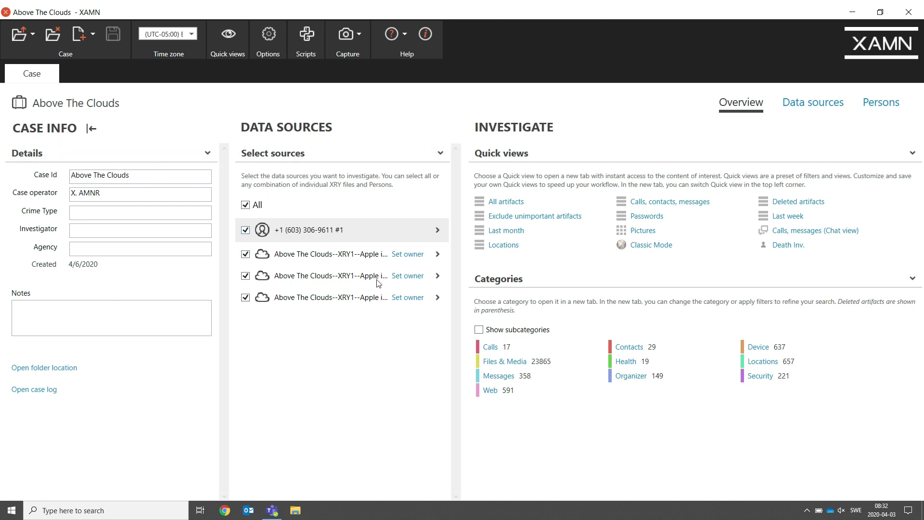
- Expand the three cloud data sources to show their Facebook, Google and Instagram details
click(443, 256)
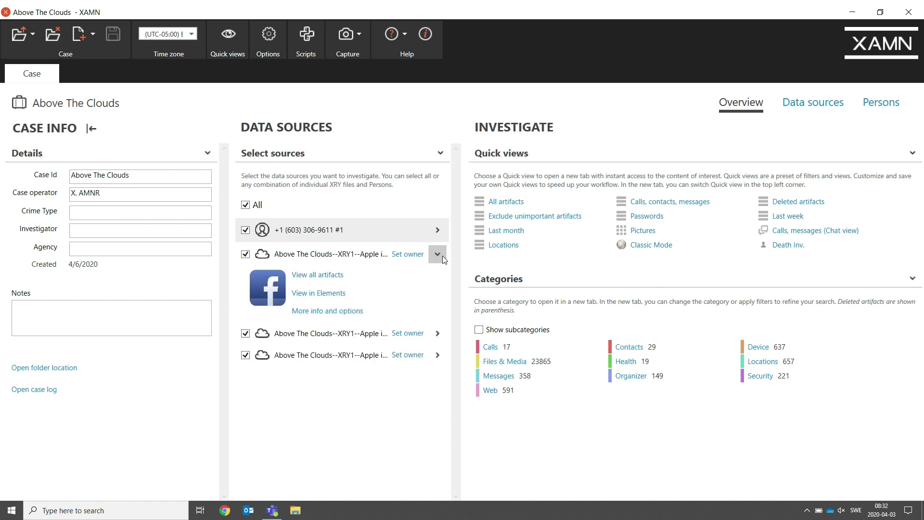
click(437, 335)
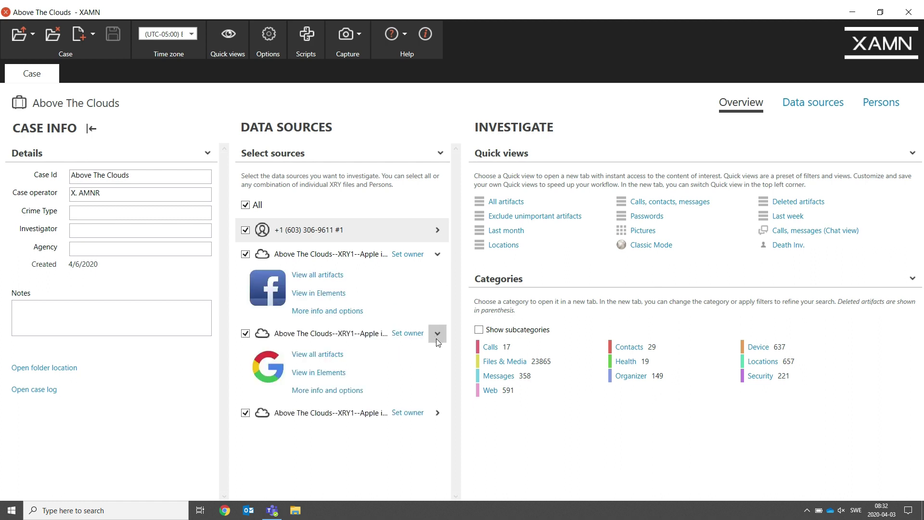
click(438, 414)
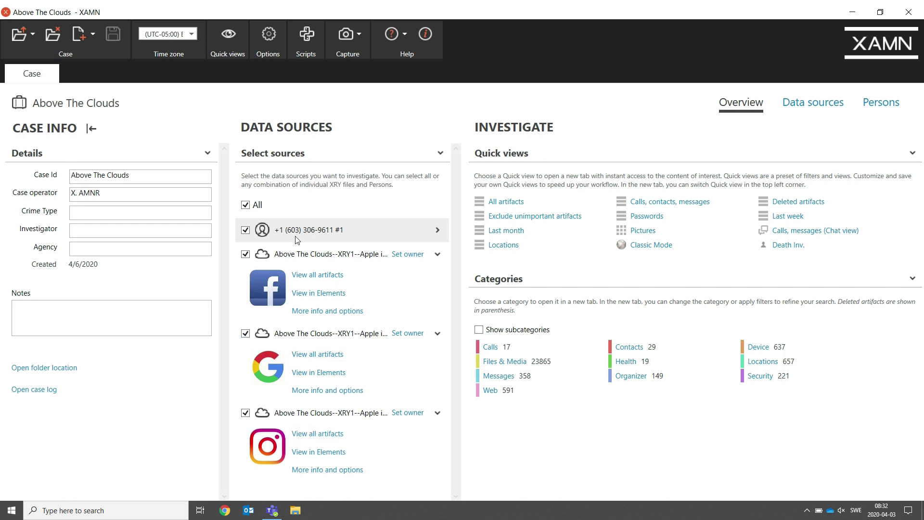
- Restrict the selected data sources to the Facebook cloud extraction only
click(245, 205)
click(246, 254)
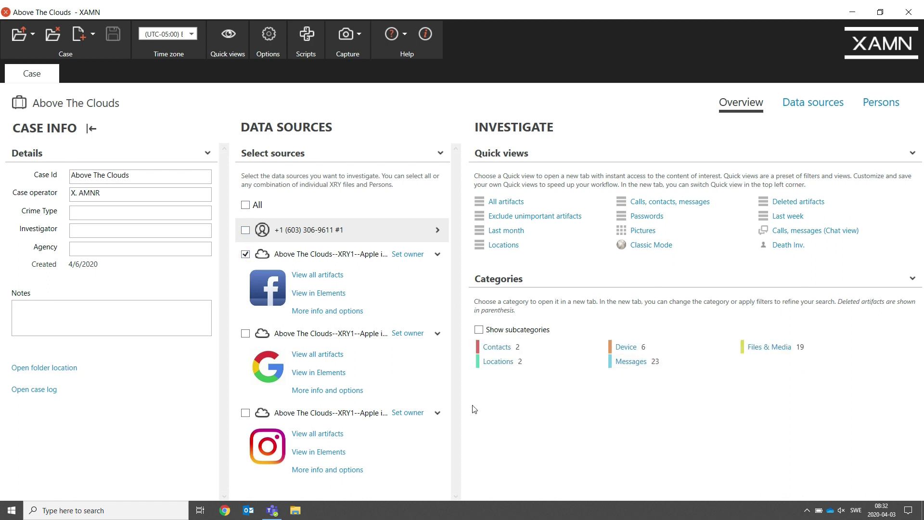
- Open the Facebook extraction's Messages category, sort the artifacts by oldest time first and show the earliest status update's details
click(631, 362)
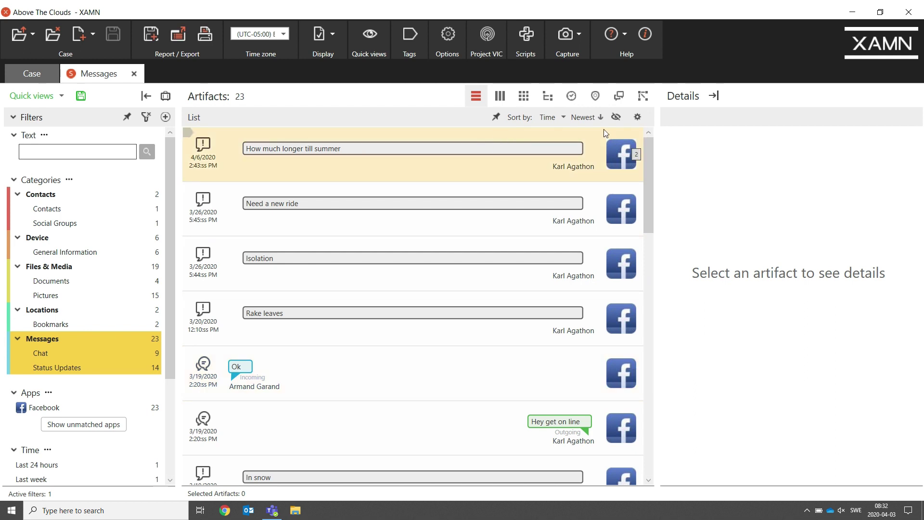
click(593, 117)
click(631, 166)
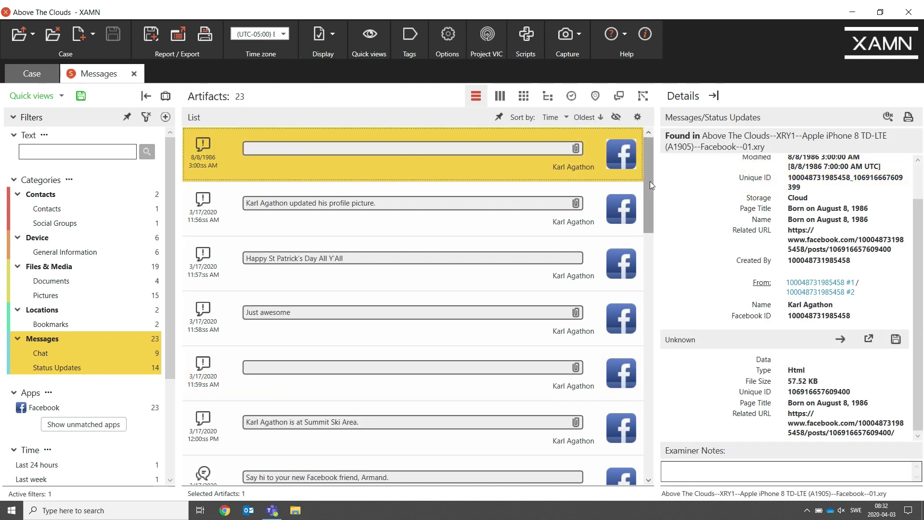
- Examine the Summit Ski Area status update's attached picture and Geographic view, and look through the remaining Facebook messages
drag(648, 181, 664, 253)
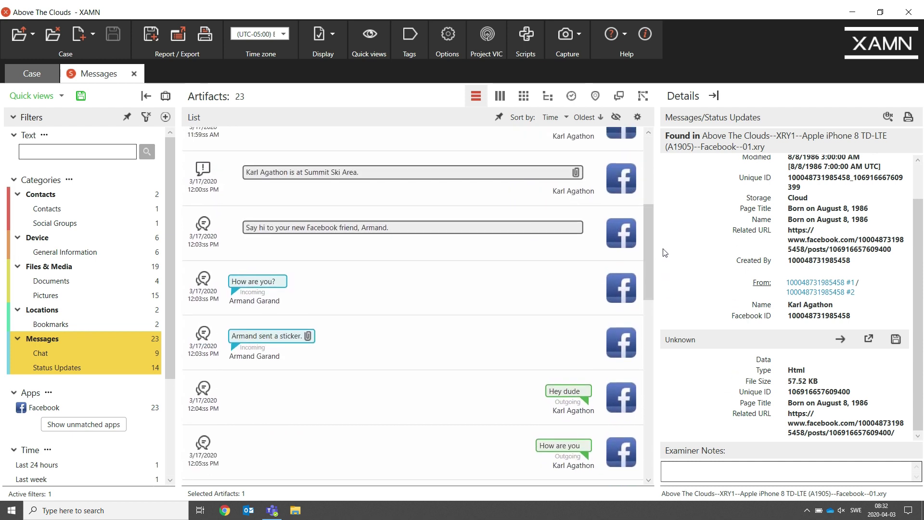
click(510, 198)
drag(919, 195, 919, 251)
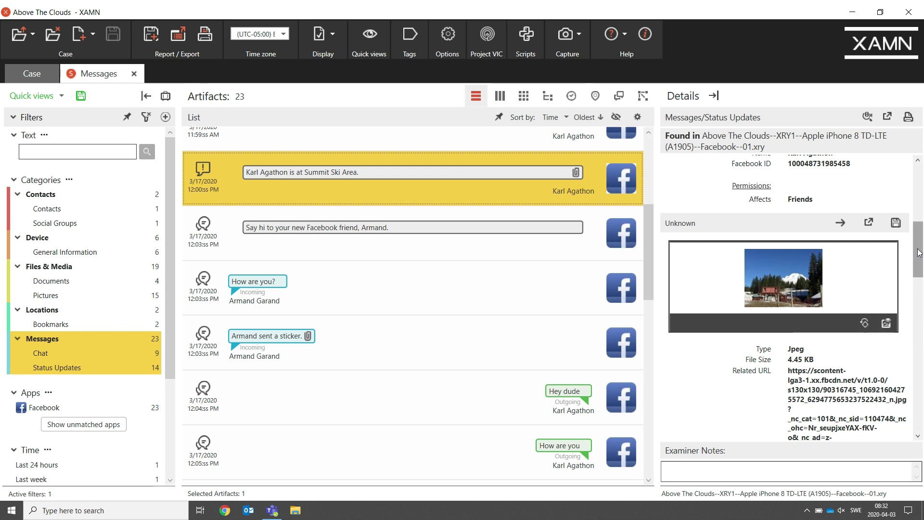
click(891, 325)
drag(919, 337, 923, 409)
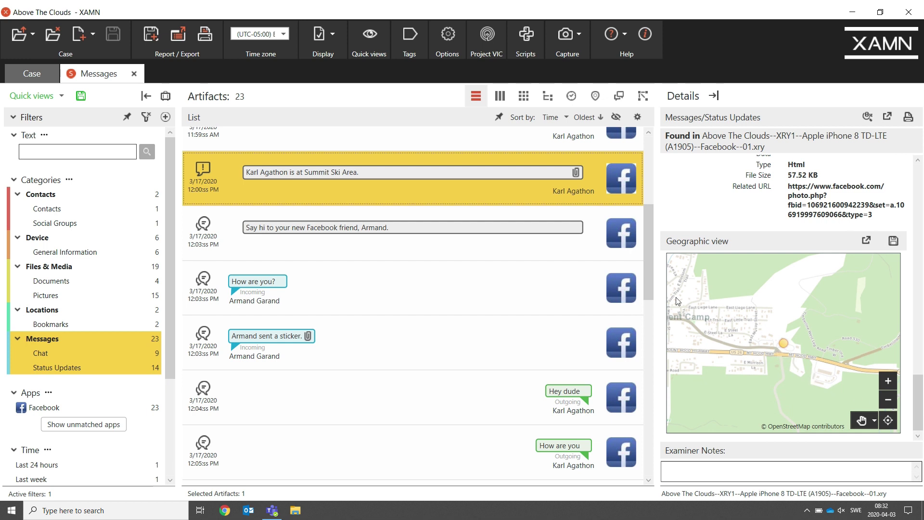
drag(651, 271, 642, 409)
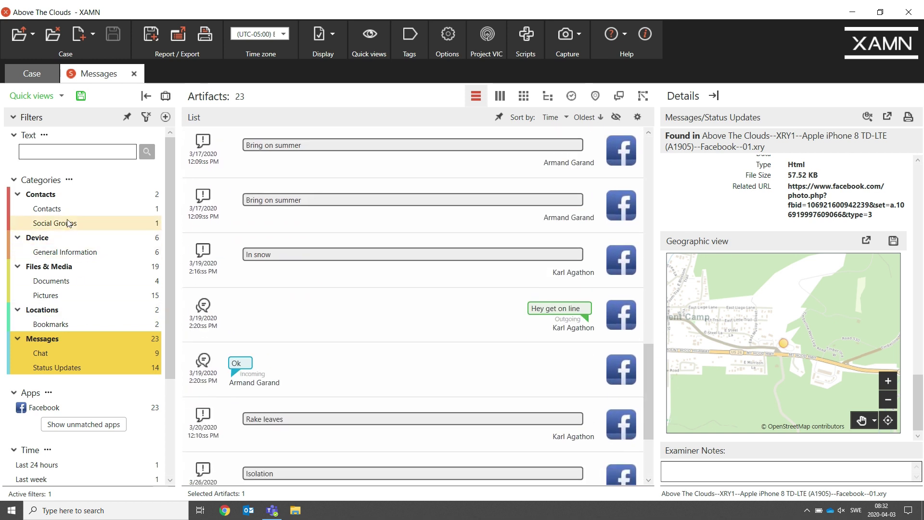